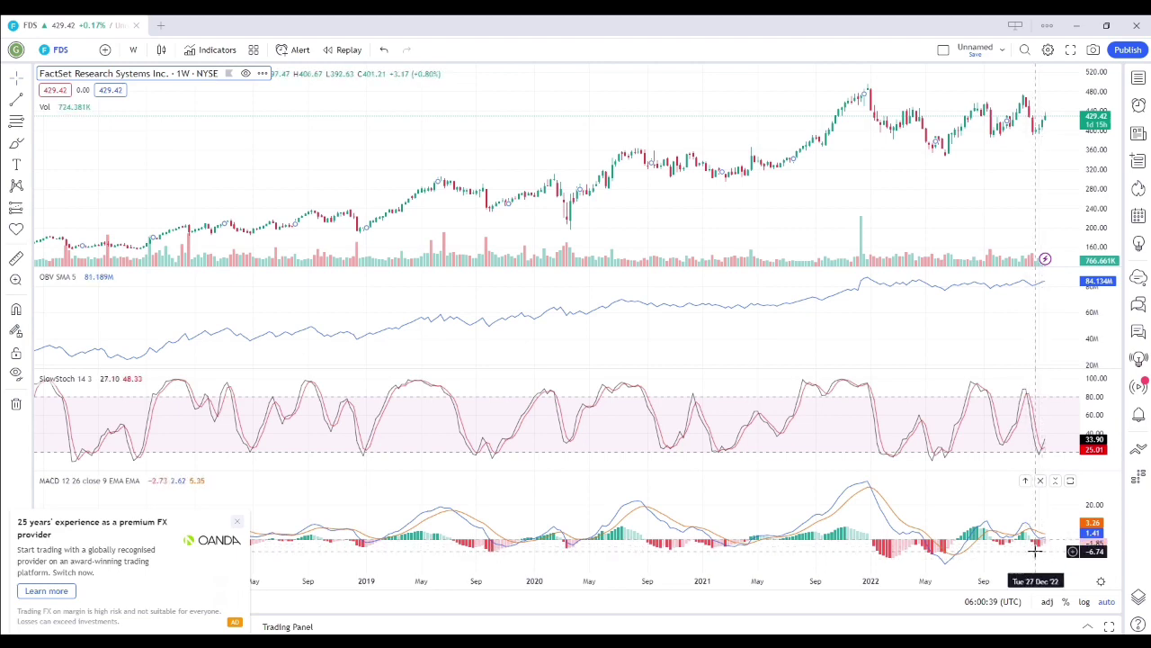
scroll(1035, 550, up, 4)
scroll(1034, 550, up, 3)
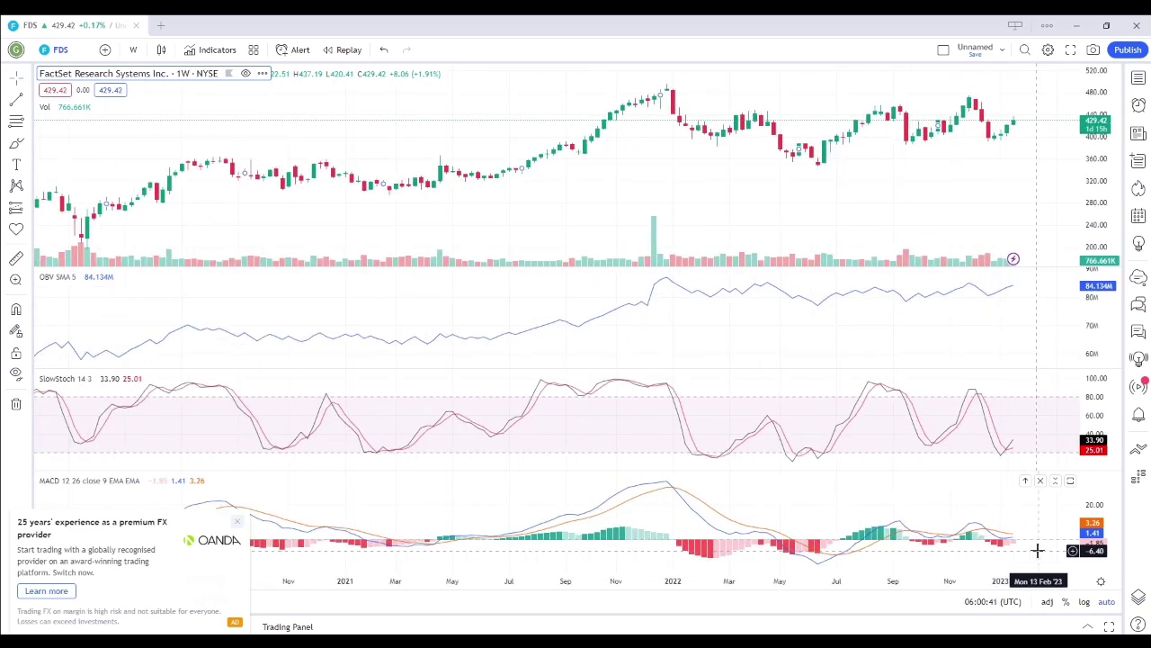
scroll(1037, 550, up, 3)
scroll(1037, 549, up, 3)
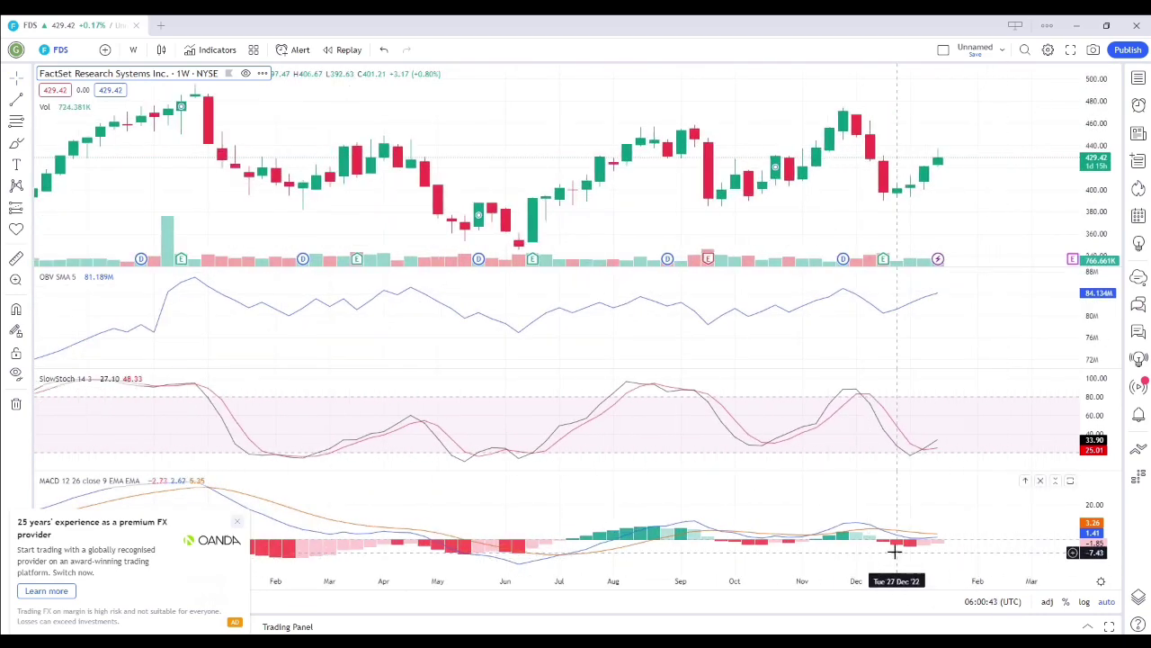